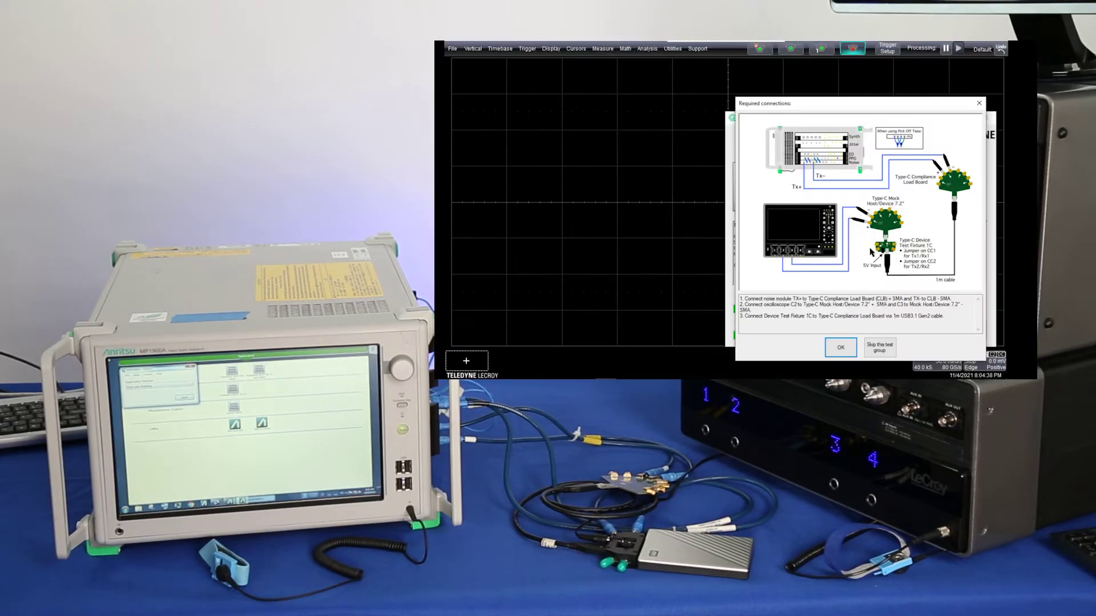
Step: Confirm the required Type-C connections so the Gen2 JTOL calibration proceeds
left_click(841, 348)
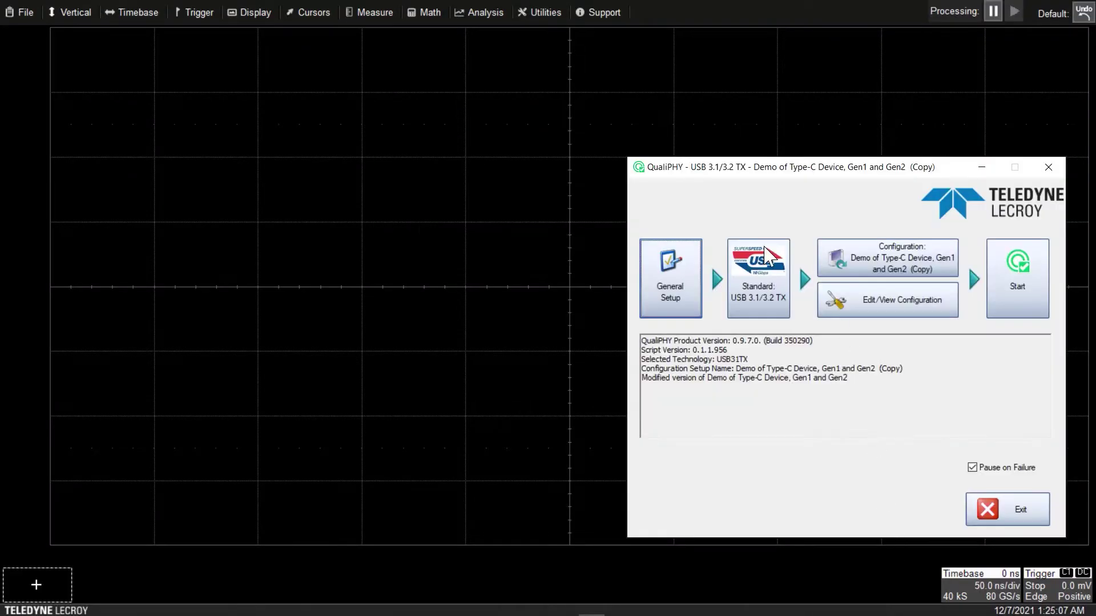
Step: Pick USB 3.1/3.2 RX from the USB standards and open its test configuration for review
left_click(763, 260)
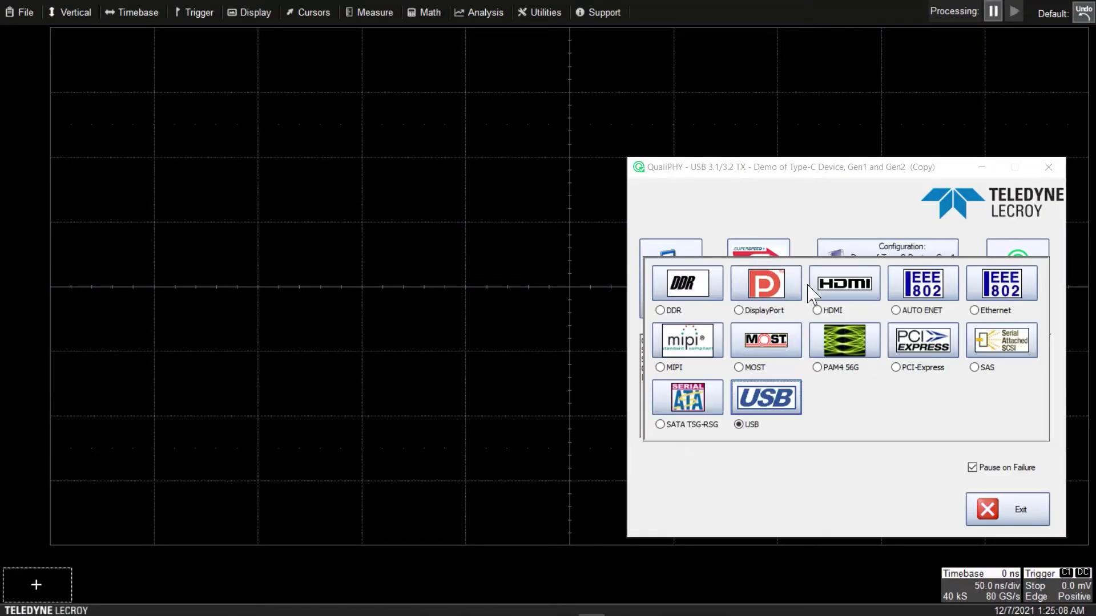
left_click(773, 406)
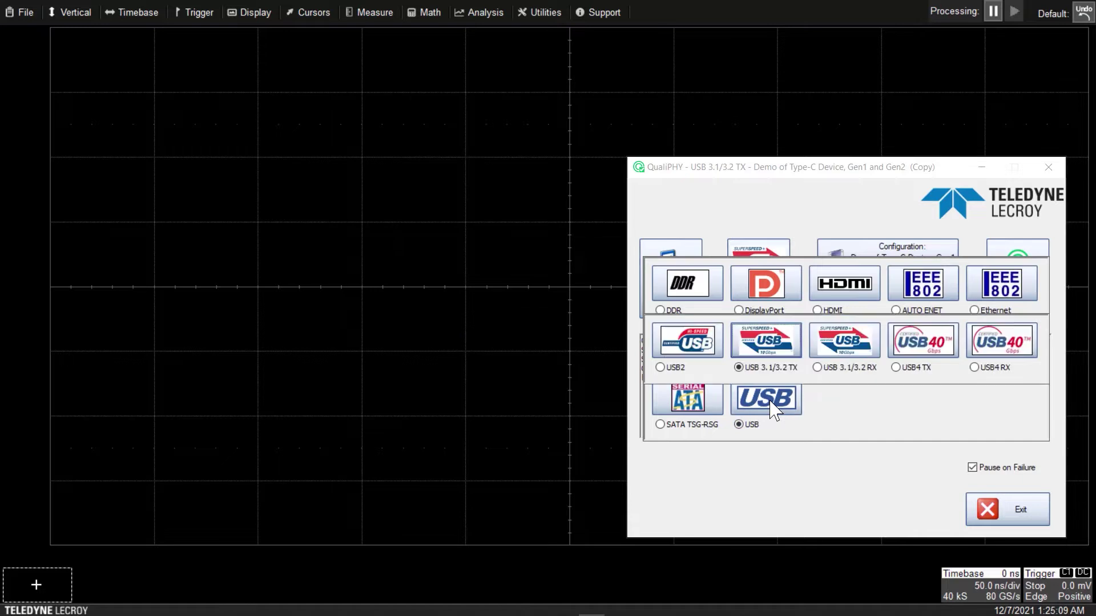
left_click(857, 350)
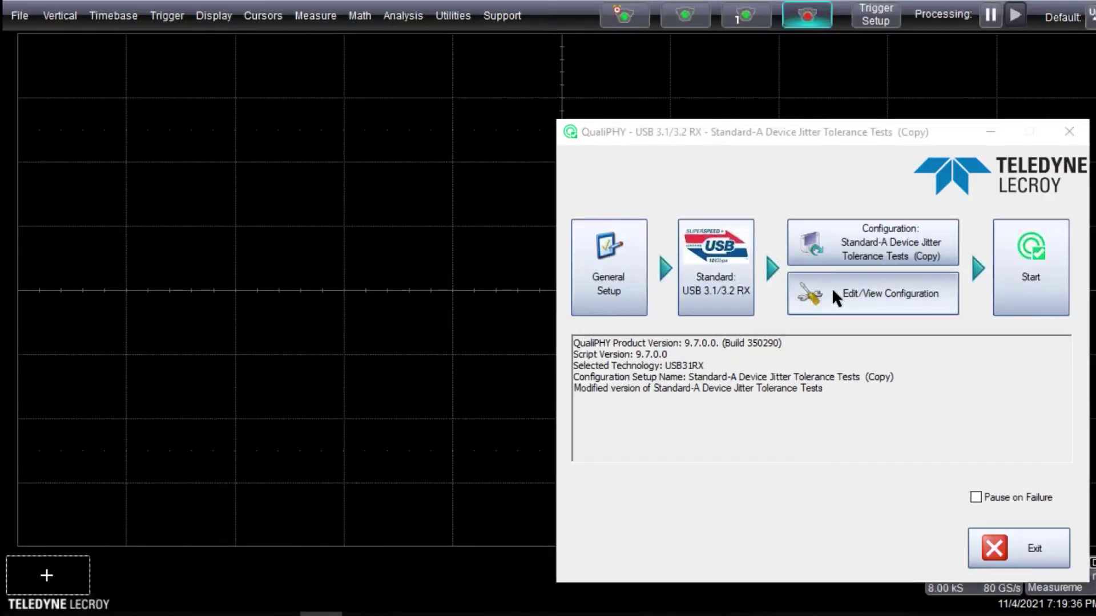
left_click(834, 299)
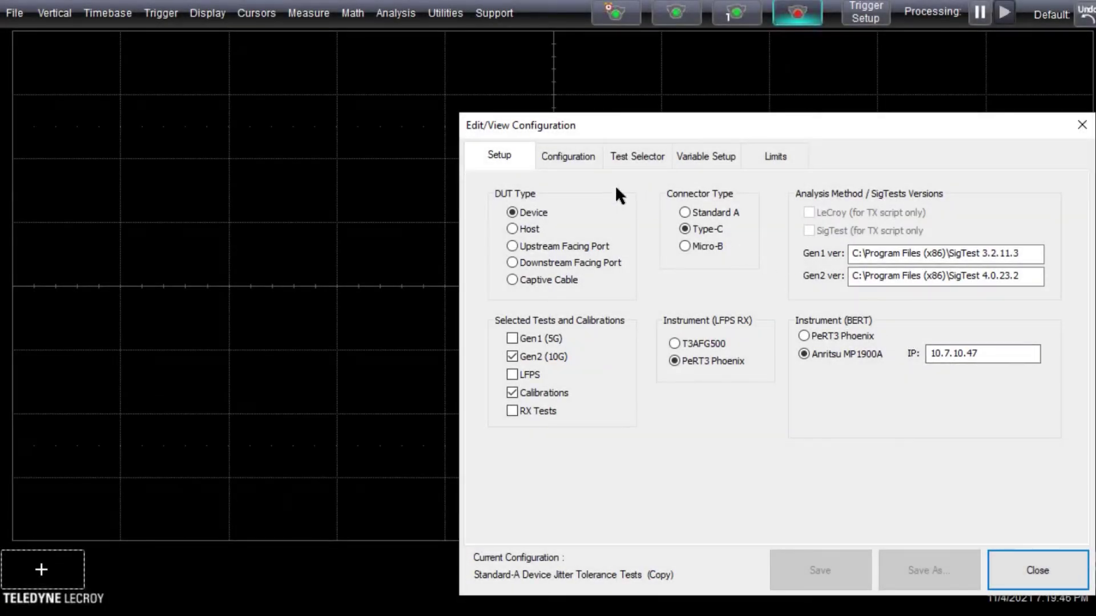
Step: Review the selected Gen2 receiver calibration tests, close the configuration, and start the run
left_click(626, 152)
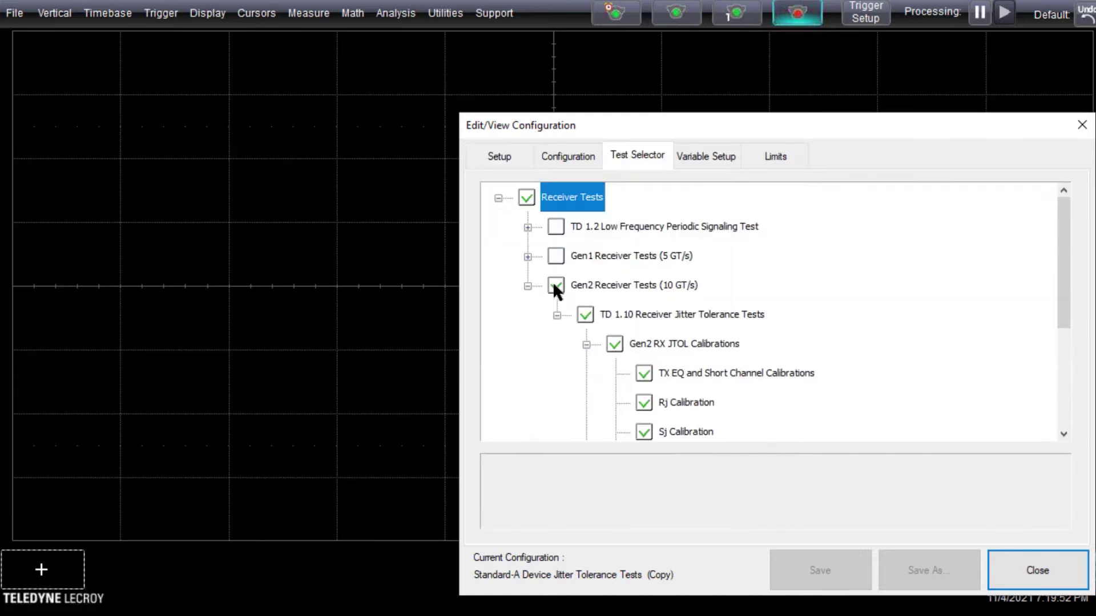
left_click_drag(1061, 291, 1060, 389)
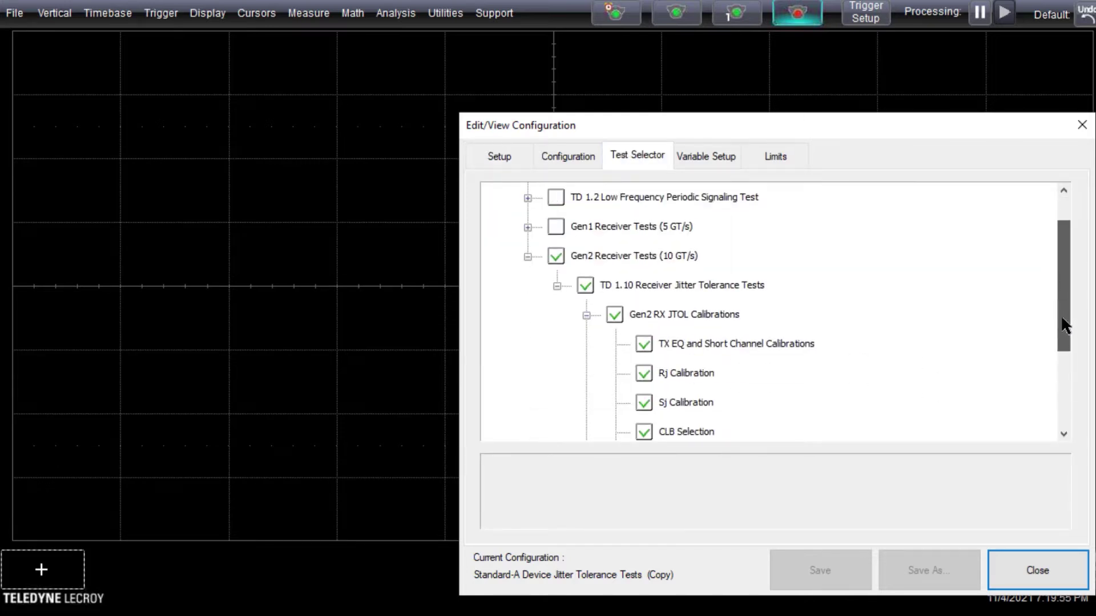
left_click(1042, 562)
left_click(1021, 287)
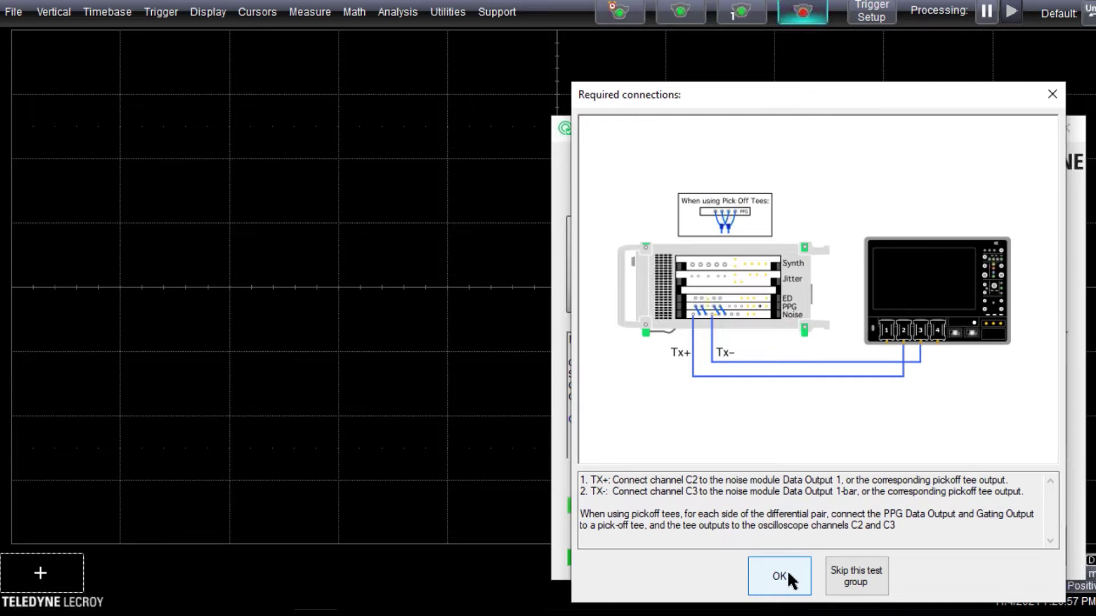
Step: Confirm the oscilloscope channel C2 and C3 connections to the noise module
left_click(787, 570)
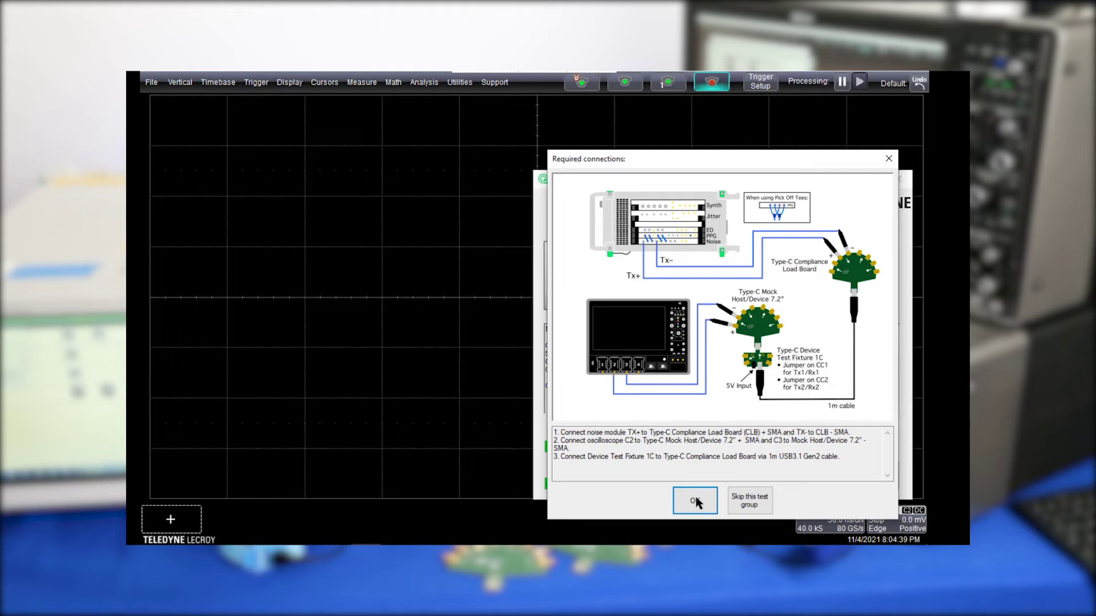
Step: Confirm the Type-C compliance load board connections and let Gen2 JTOL calibration run
left_click(696, 503)
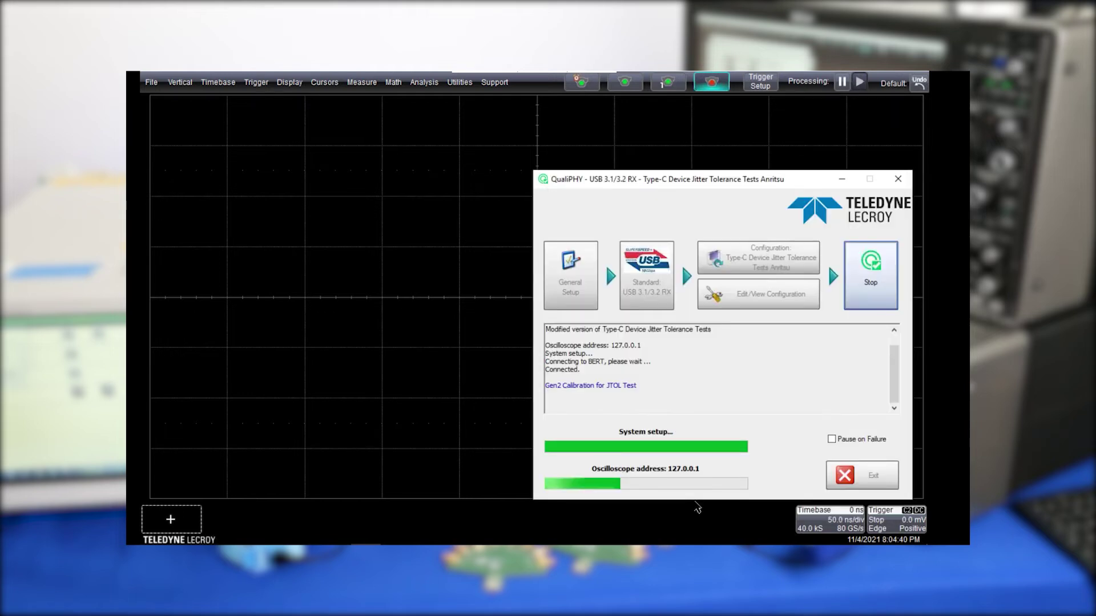